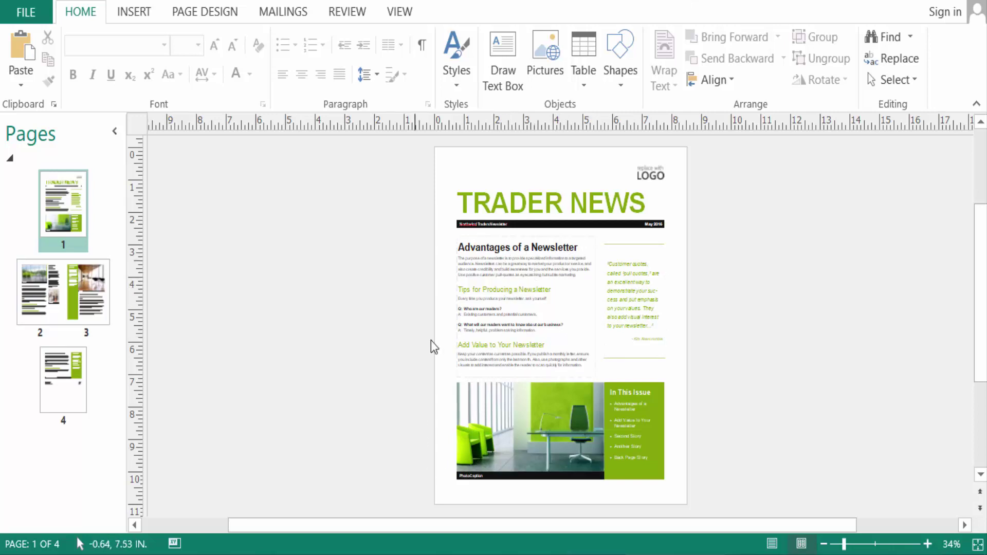
- Browse newsletter pages 2-3 and 4, then return to the front page
{"action": "left_click", "coordinate": [42, 305]}
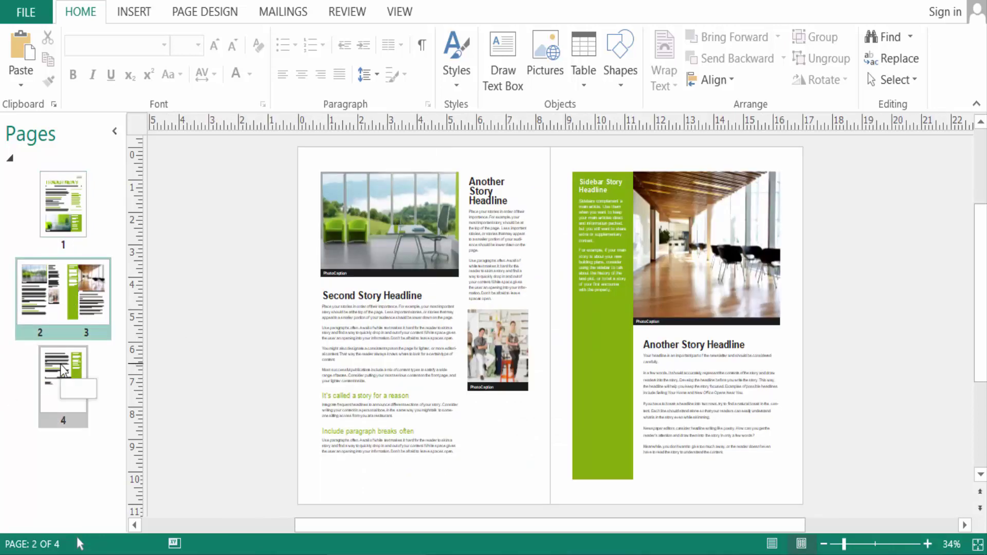
{"action": "left_click", "coordinate": [60, 364]}
{"action": "left_click", "coordinate": [61, 301]}
{"action": "left_click", "coordinate": [70, 222]}
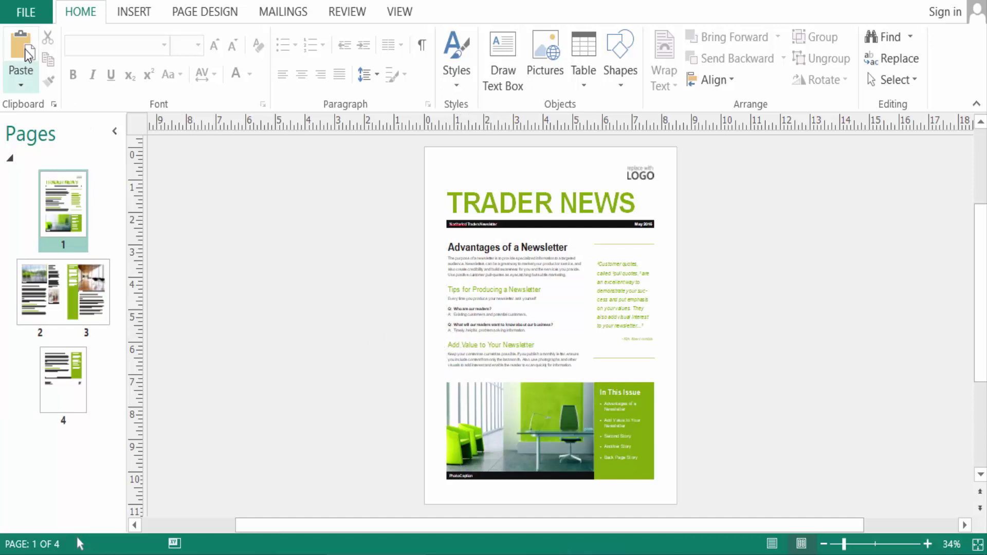
- Set the print job to 2 copies in the Print backstage
{"action": "left_click", "coordinate": [19, 16]}
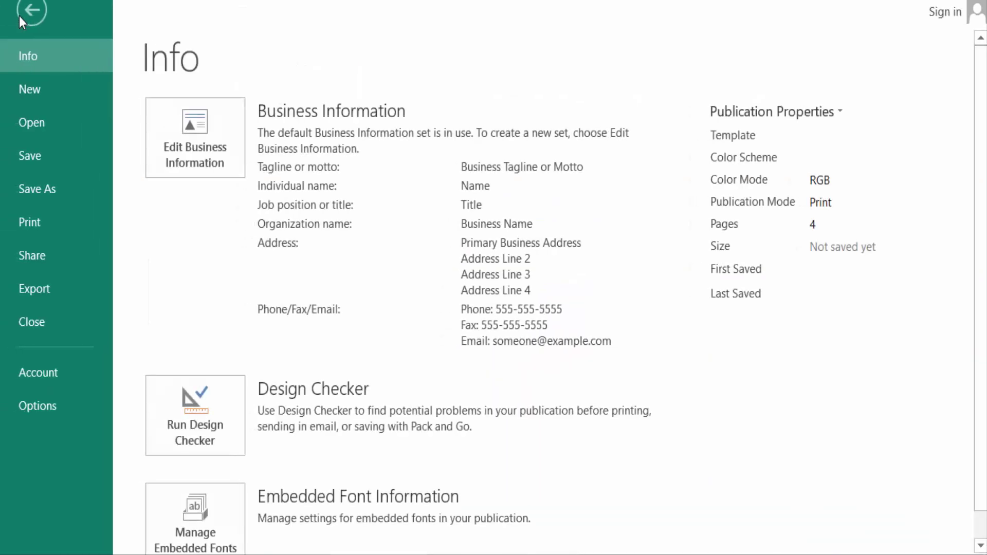
{"action": "left_click", "coordinate": [43, 226]}
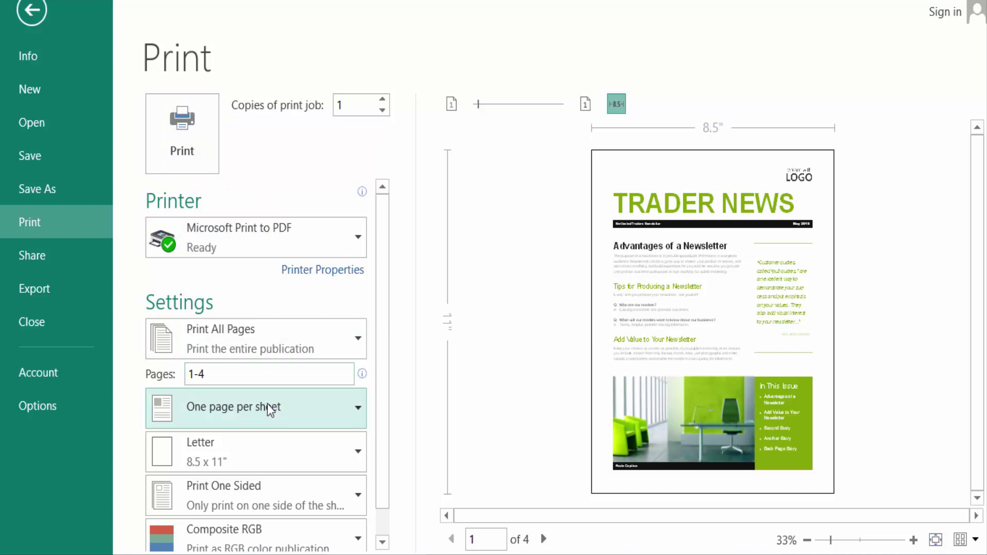
{"action": "left_click", "coordinate": [780, 388]}
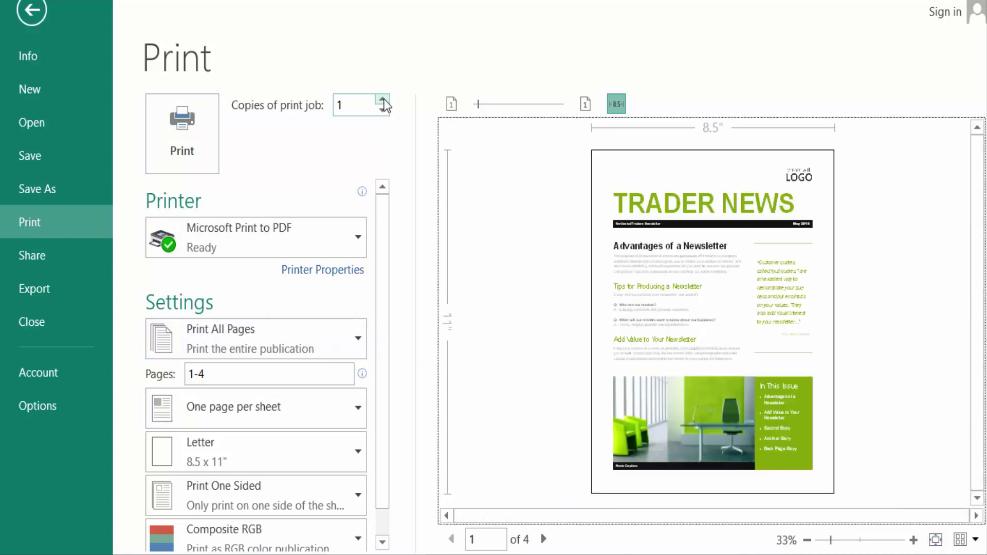
{"action": "left_click", "coordinate": [383, 101]}
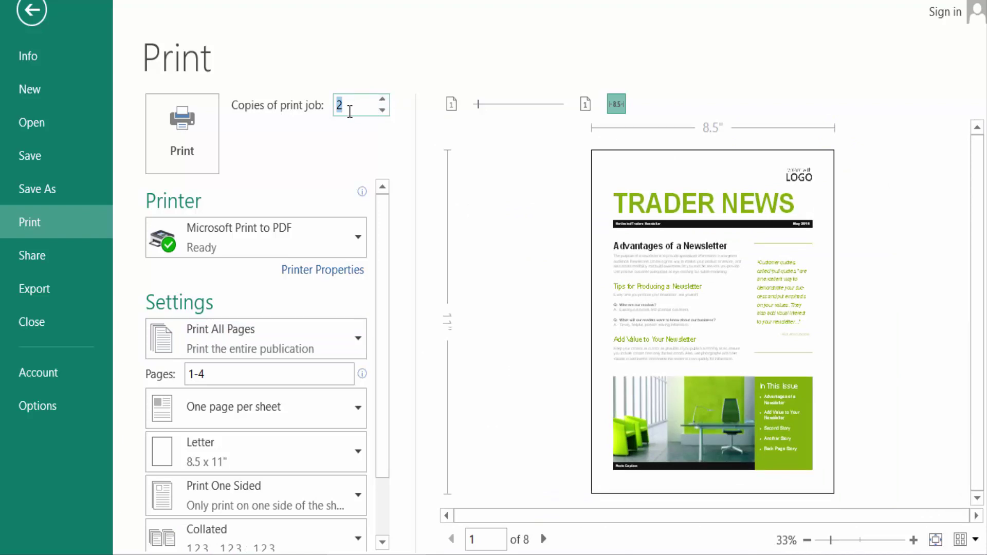
{"action": "left_click", "coordinate": [211, 235]}
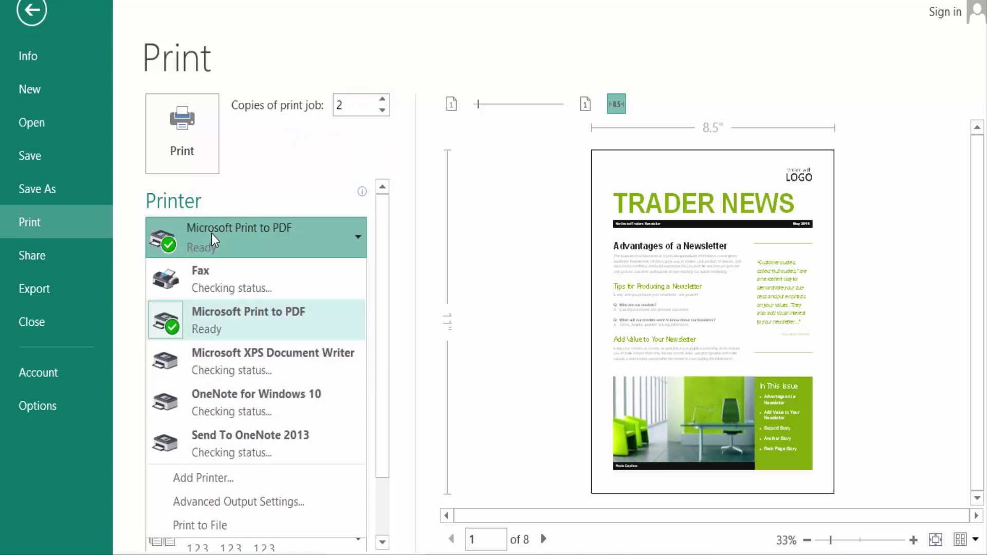
{"action": "left_click", "coordinate": [251, 321]}
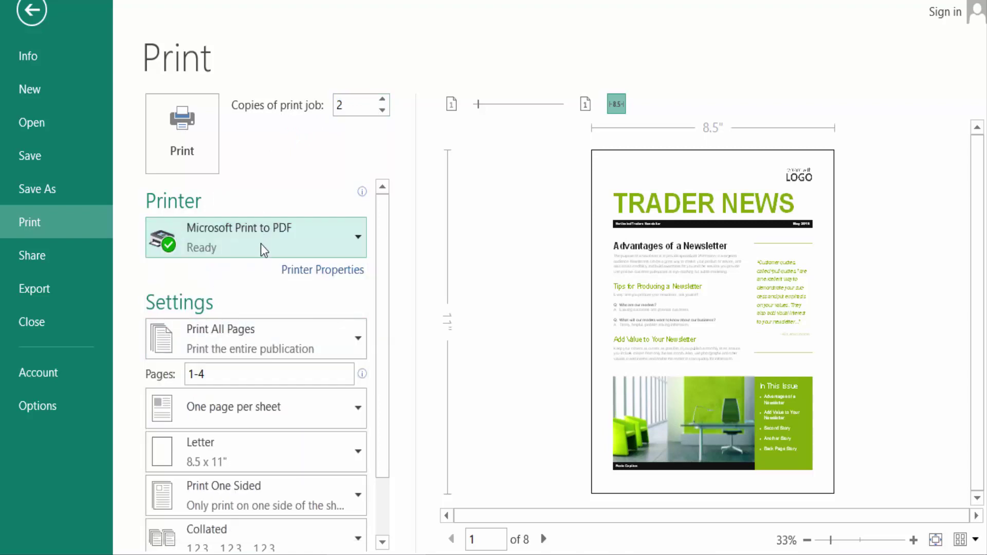
{"action": "scroll", "coordinate": [257, 280], "scroll_direction": "down", "scroll_amount": 1}
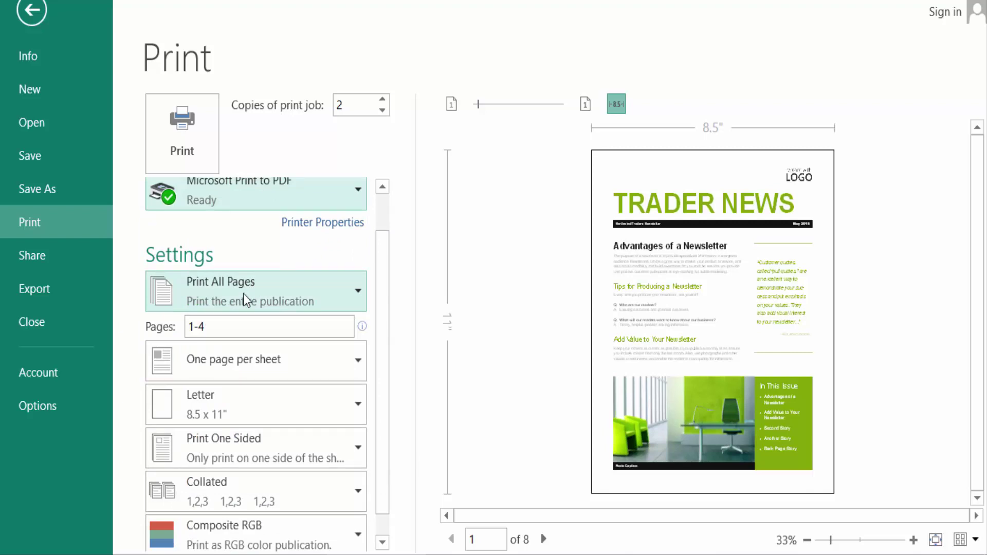
{"action": "scroll", "coordinate": [220, 303], "scroll_direction": "down", "scroll_amount": 1}
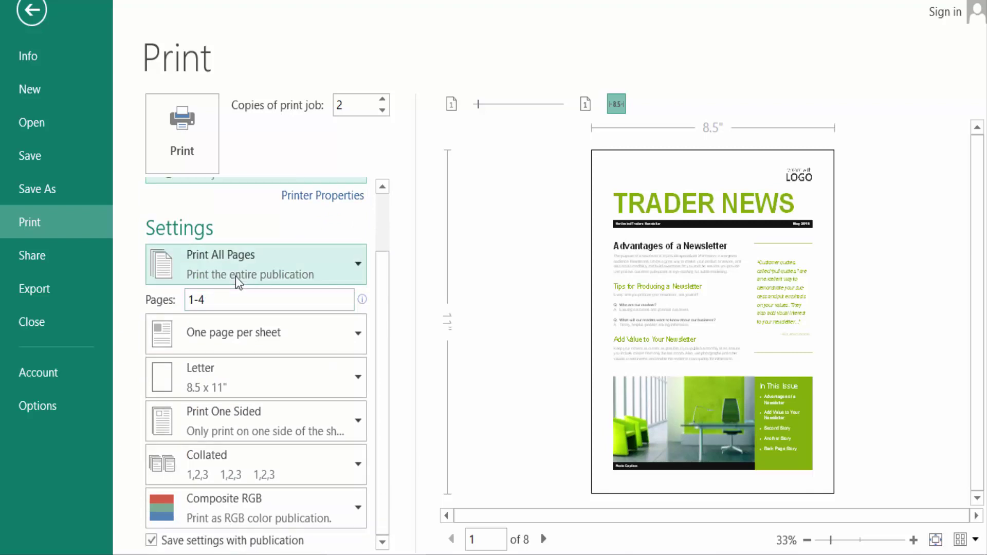
{"action": "left_click", "coordinate": [269, 264]}
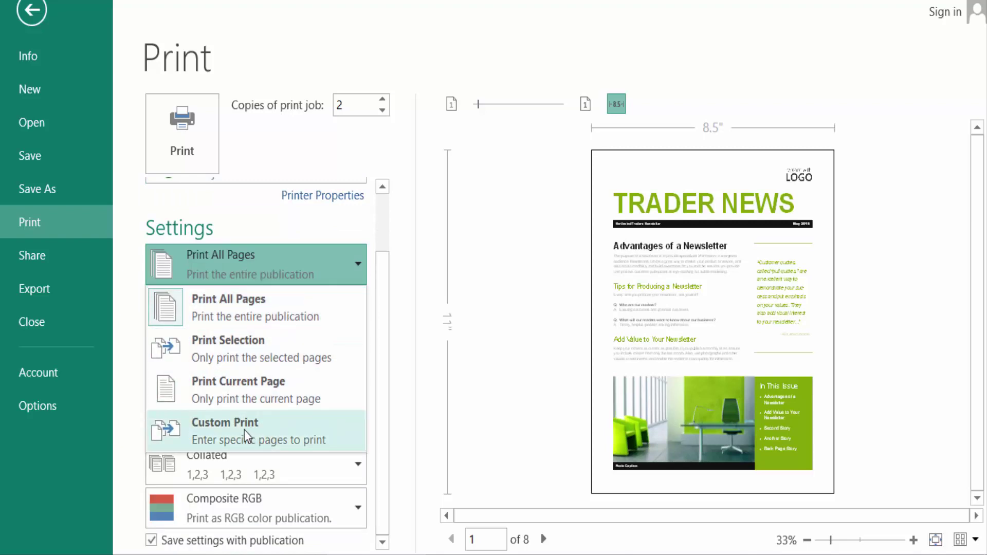
{"action": "left_click", "coordinate": [318, 248]}
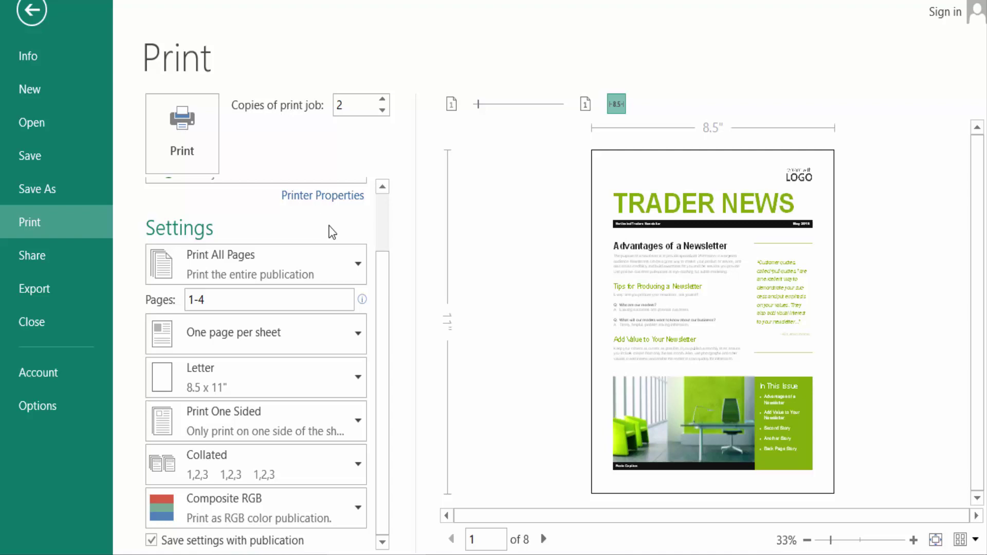
- Preview sheets in a 2x3 grid and keep the One page per sheet layout
{"action": "left_click", "coordinate": [976, 540]}
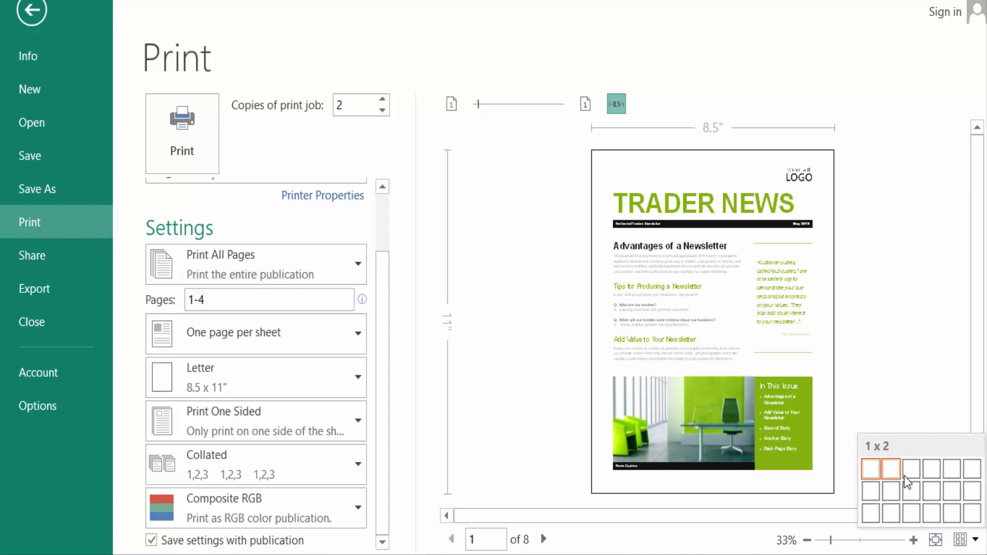
{"action": "left_click", "coordinate": [913, 489]}
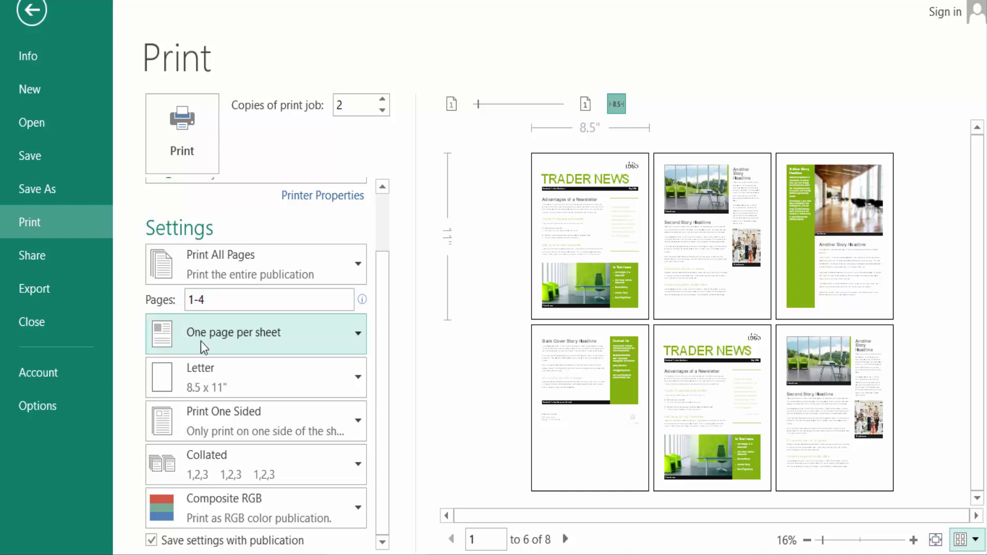
{"action": "left_click", "coordinate": [202, 341]}
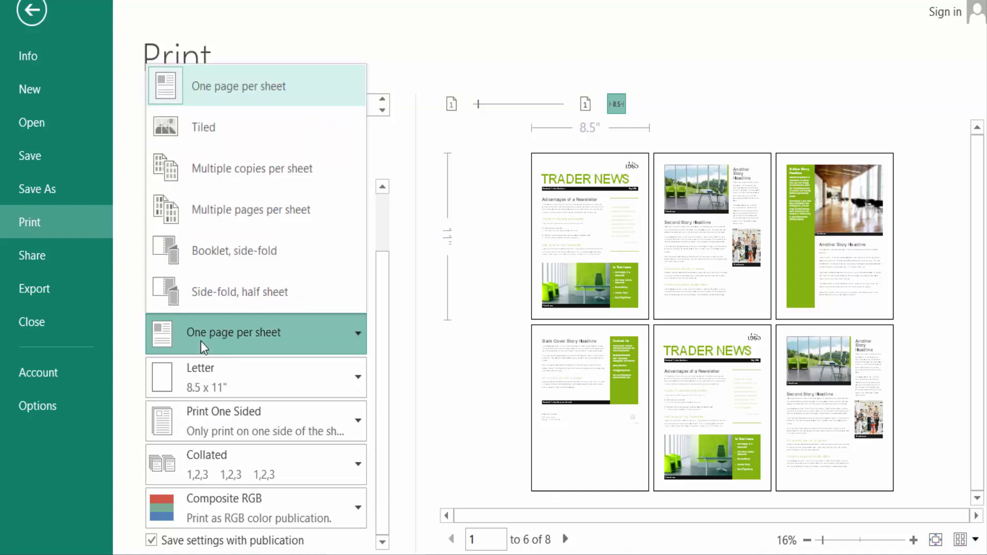
{"action": "left_click", "coordinate": [201, 342]}
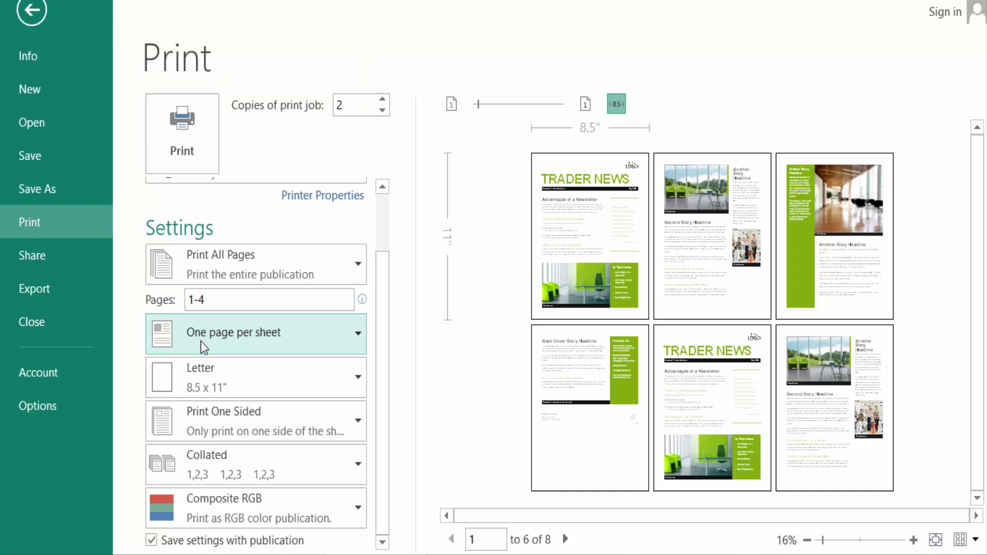
{"action": "left_click", "coordinate": [201, 341]}
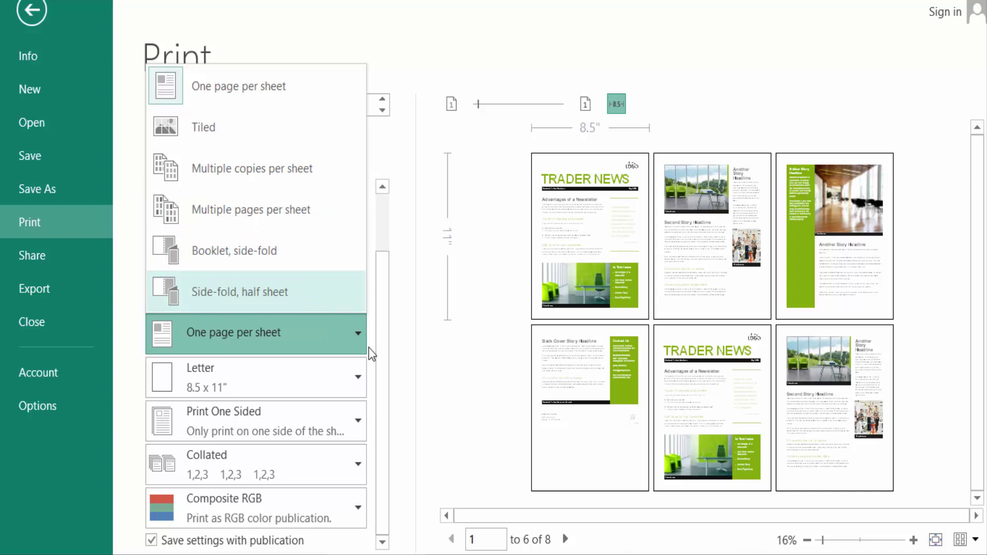
- Keep Letter paper and one-sided printing, and set the copies to Uncollated
{"action": "left_click", "coordinate": [409, 364]}
{"action": "left_click", "coordinate": [298, 379]}
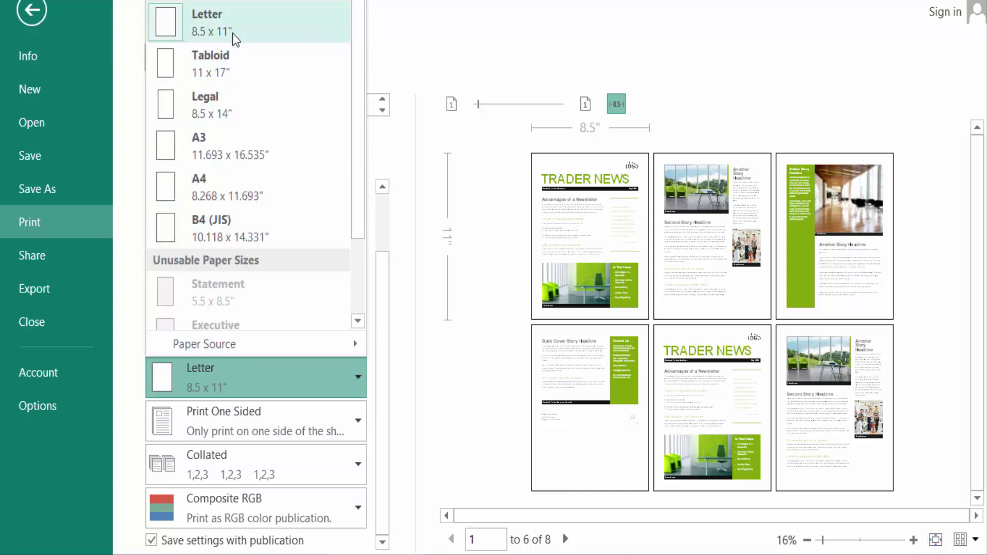
{"action": "left_click", "coordinate": [265, 371]}
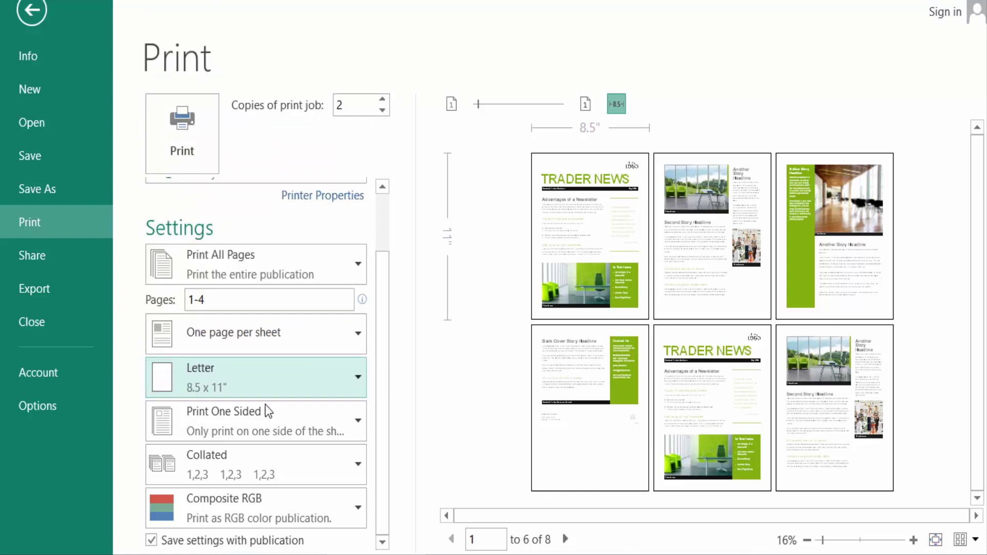
{"action": "left_click", "coordinate": [271, 428]}
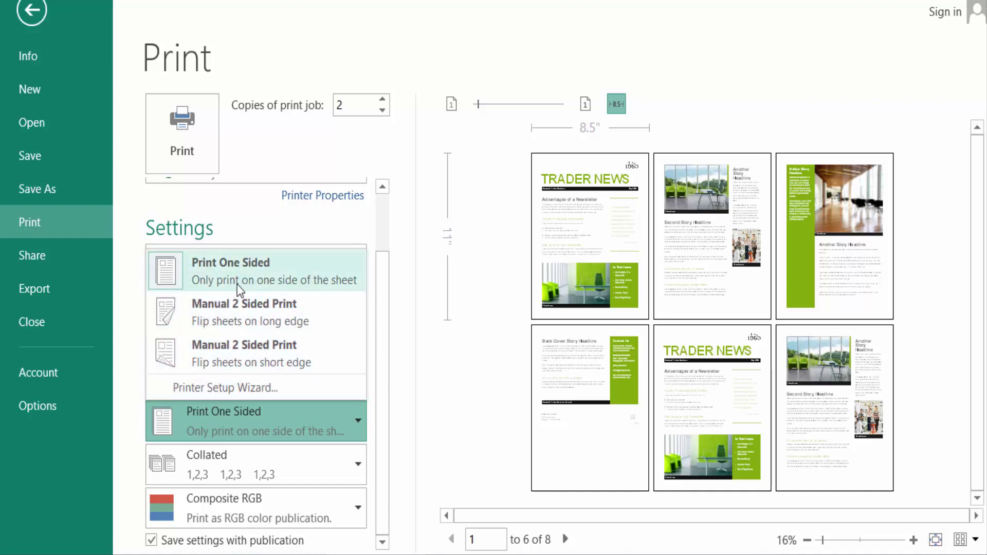
{"action": "left_click", "coordinate": [234, 270]}
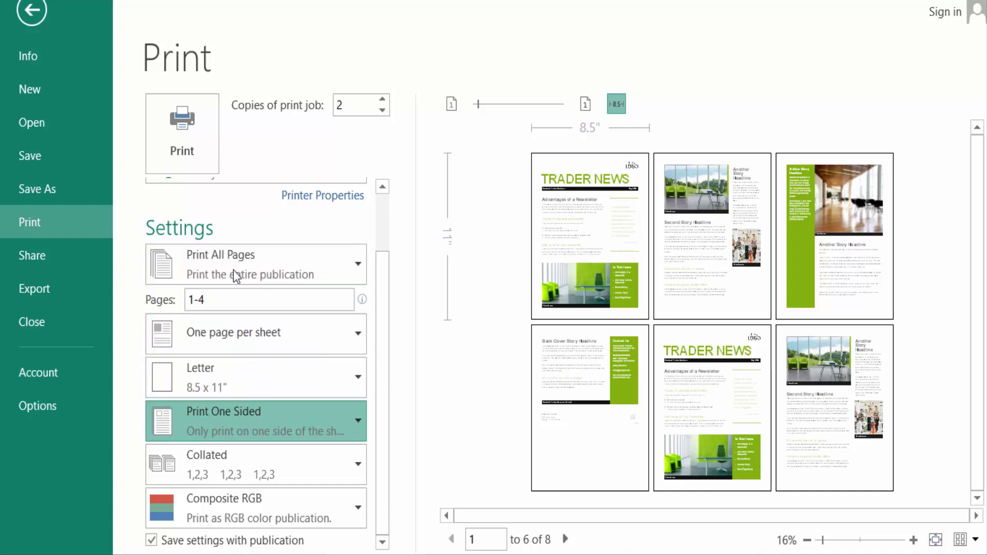
{"action": "left_click", "coordinate": [225, 467]}
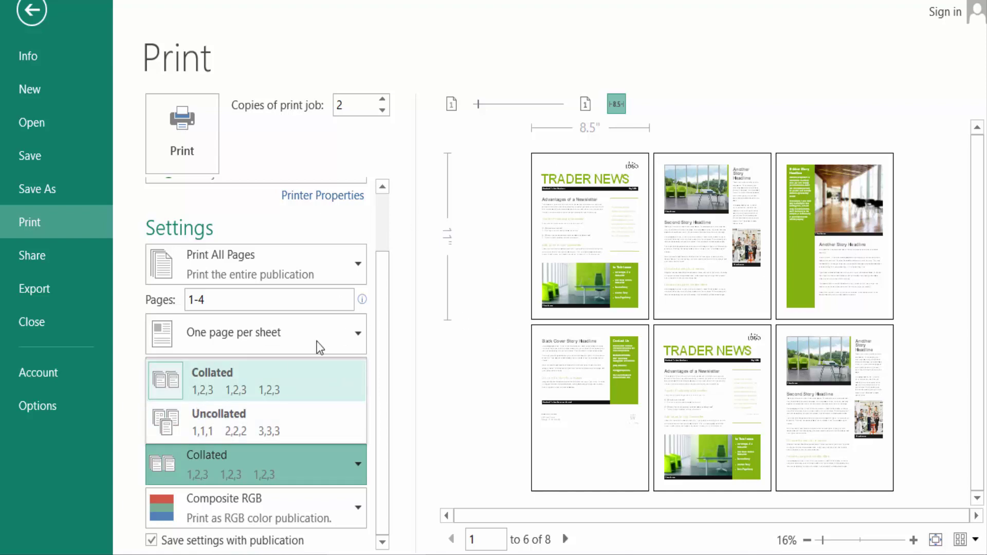
{"action": "left_click", "coordinate": [248, 428]}
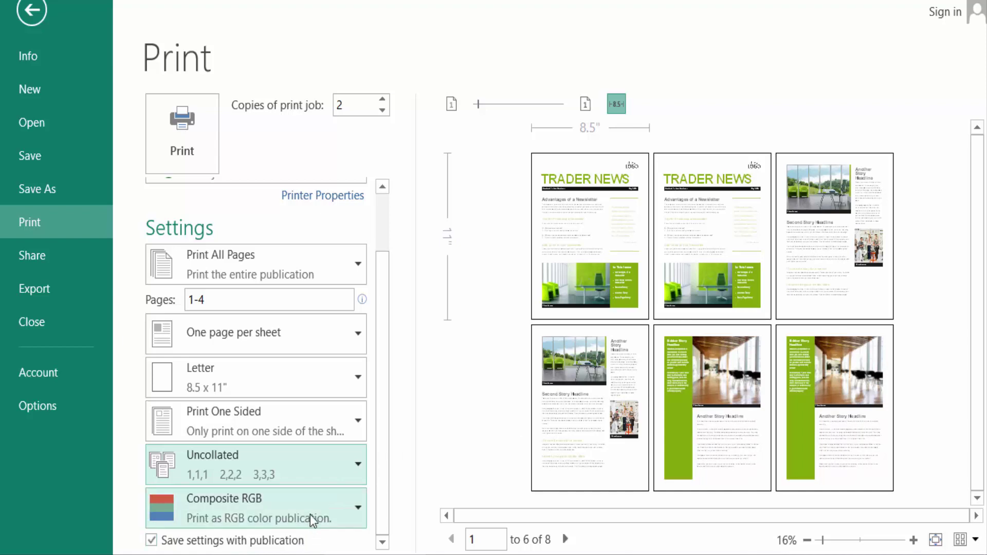
- Change the colour output from Composite RGB to Composite Grayscale
{"action": "left_click", "coordinate": [312, 514]}
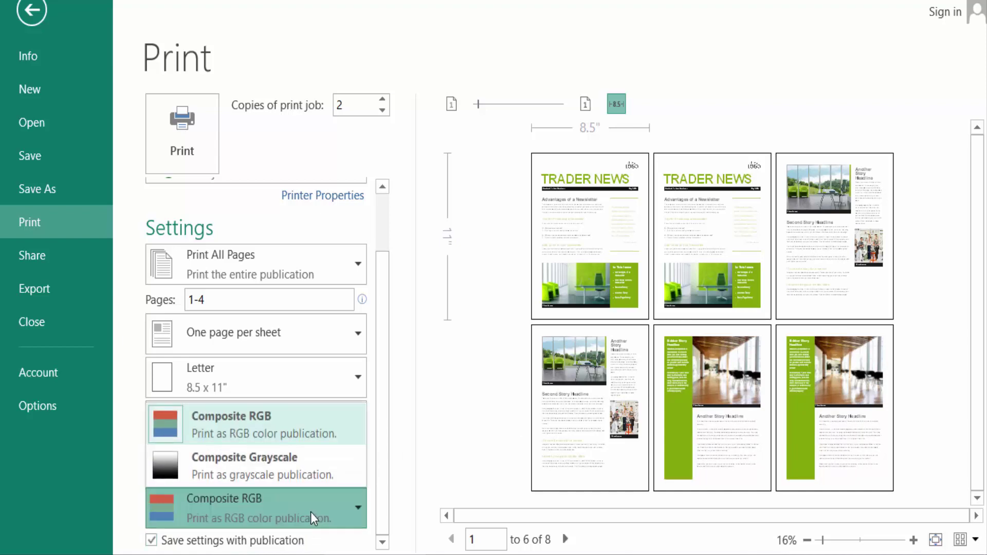
{"action": "left_click", "coordinate": [290, 470]}
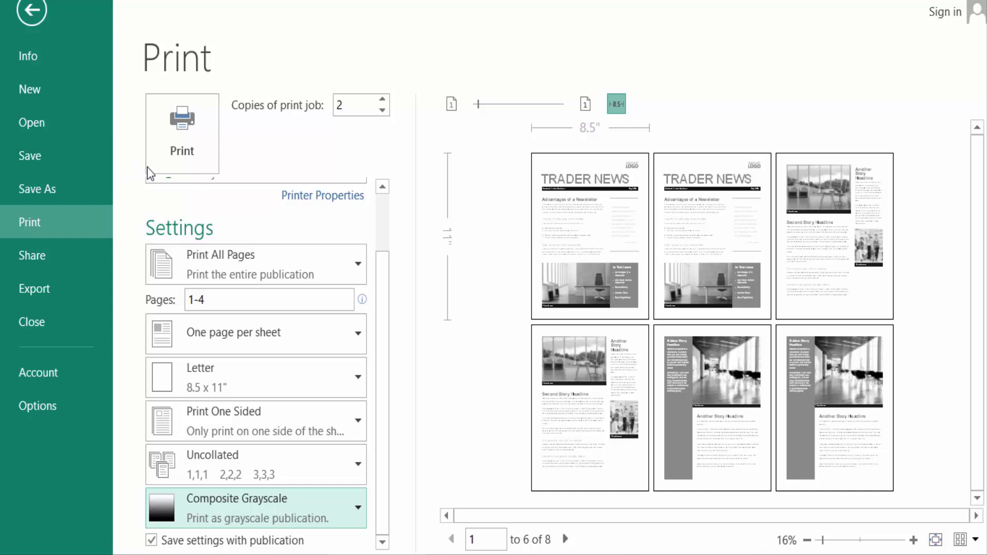
- Send the print job and save the PDF output as '11' on the Desktop
{"action": "left_click", "coordinate": [176, 154]}
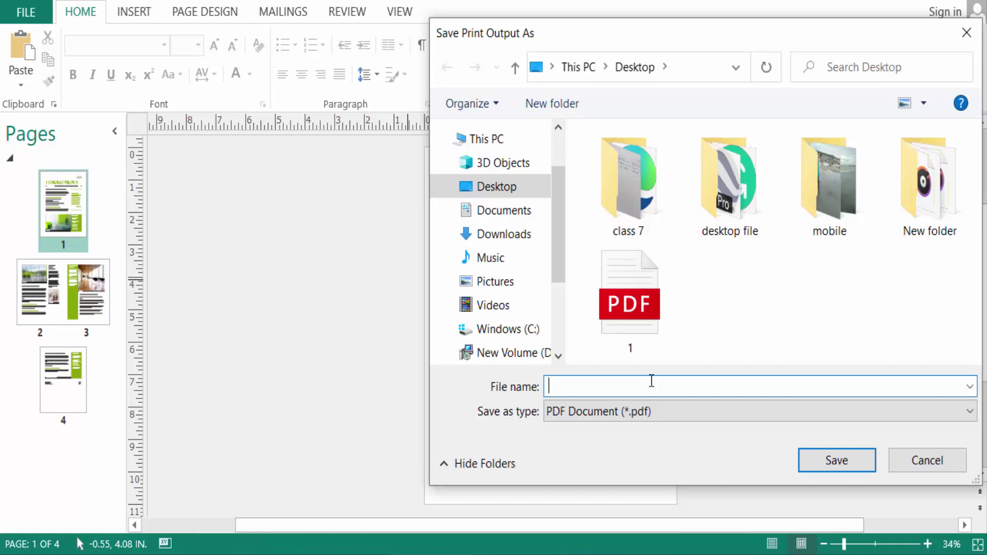
{"action": "type", "text": "1"}
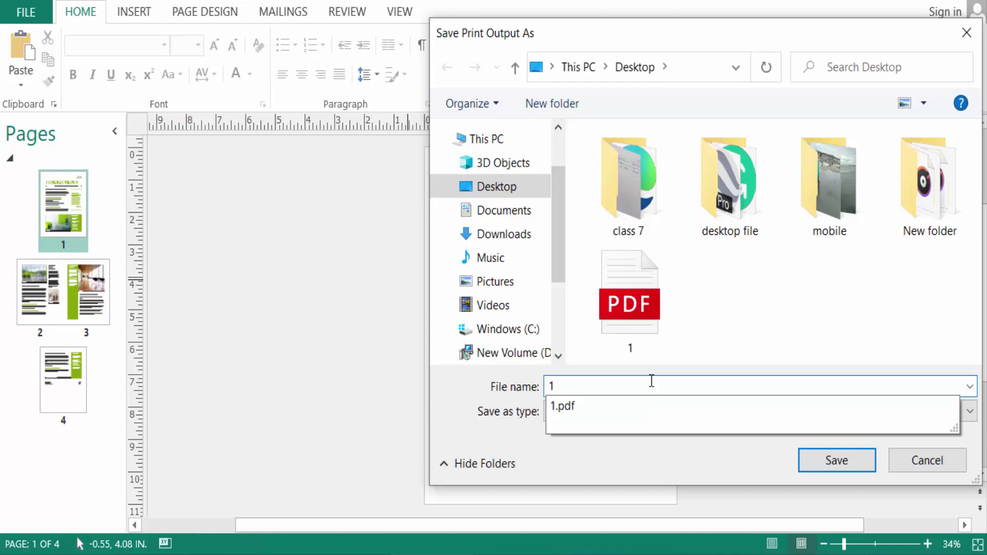
{"action": "type", "text": "1"}
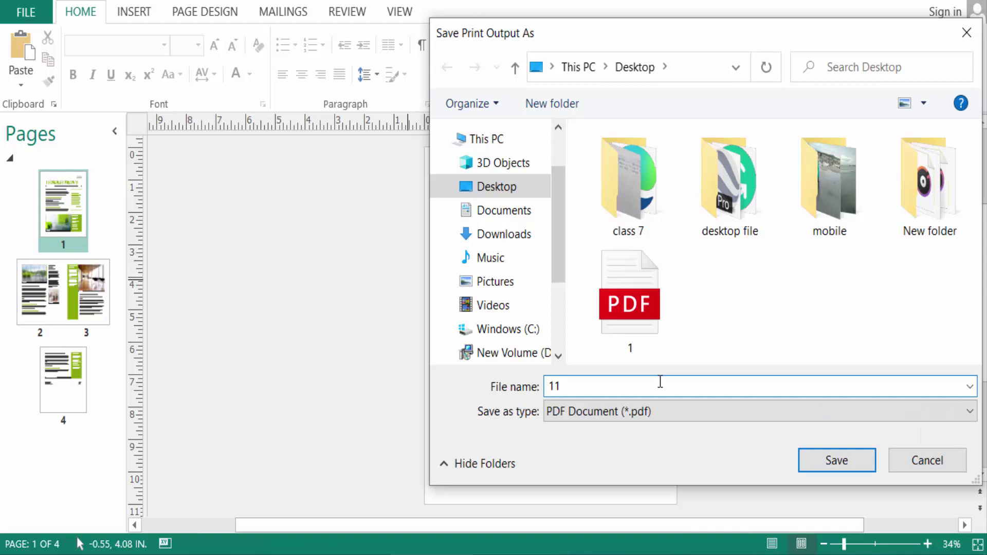
{"action": "left_click", "coordinate": [832, 466]}
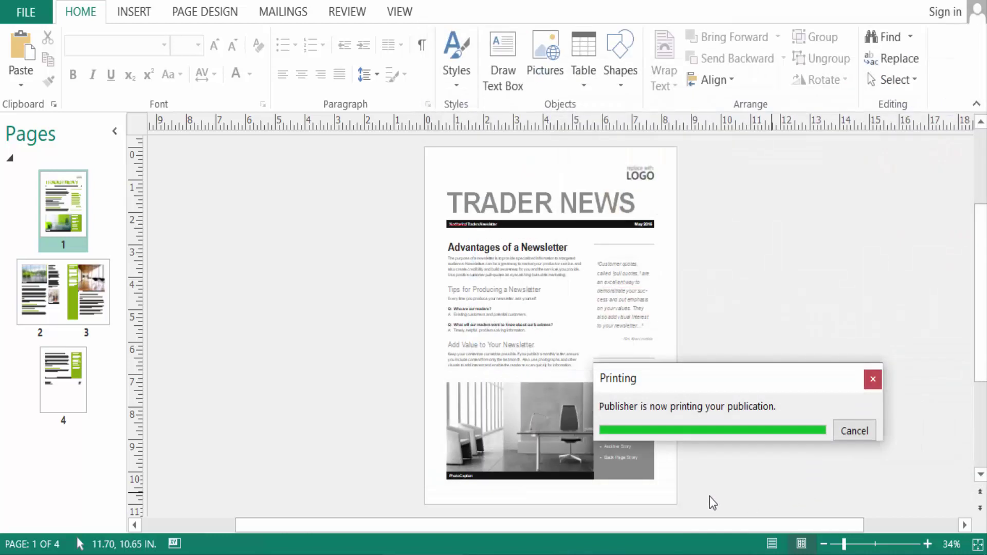